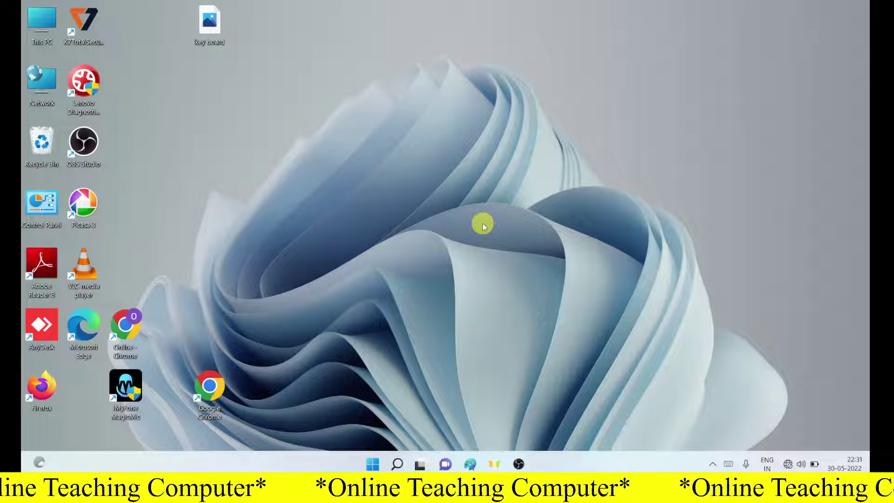
Step: Create a desktop folder named "online teaching" and move it farther right into open desktop space
{"action": "right_click", "coordinate": [533, 46]}
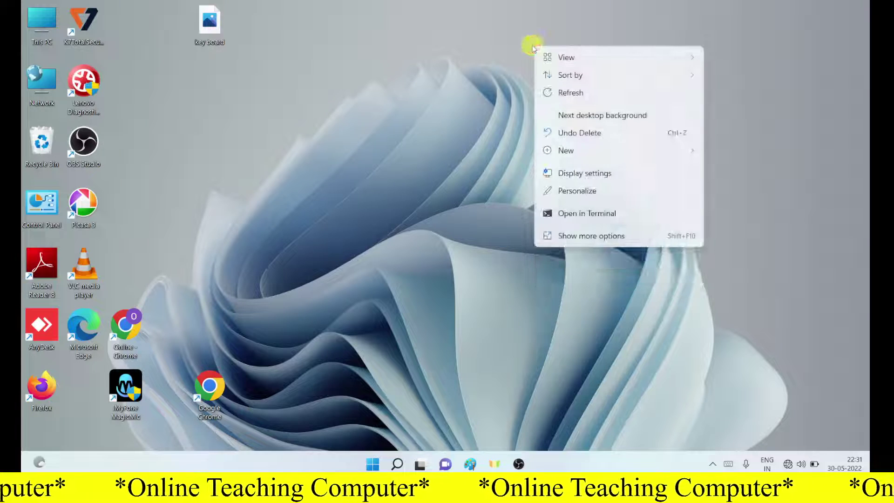
{"action": "mouse_move", "coordinate": [585, 150]}
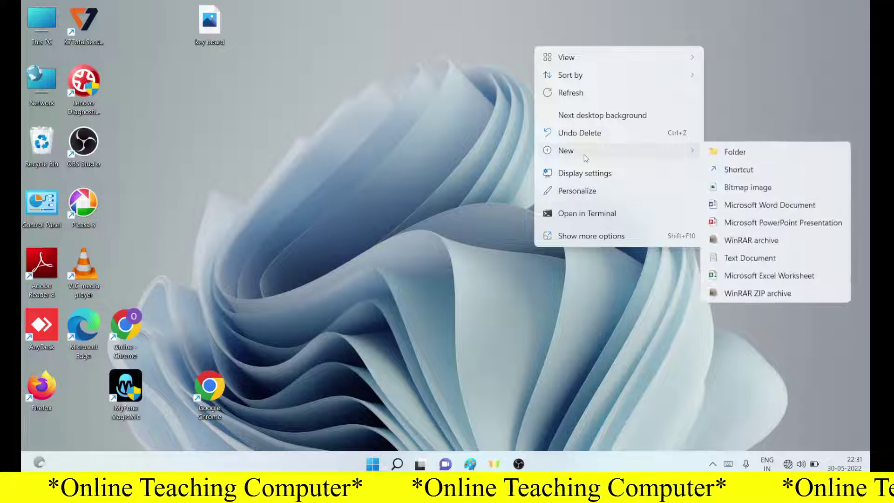
{"action": "left_click", "coordinate": [726, 161]}
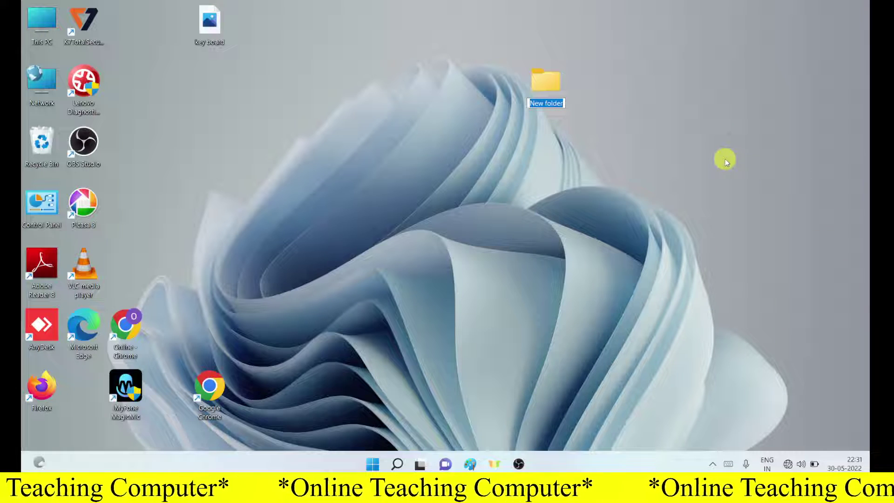
{"action": "type", "text": "online"}
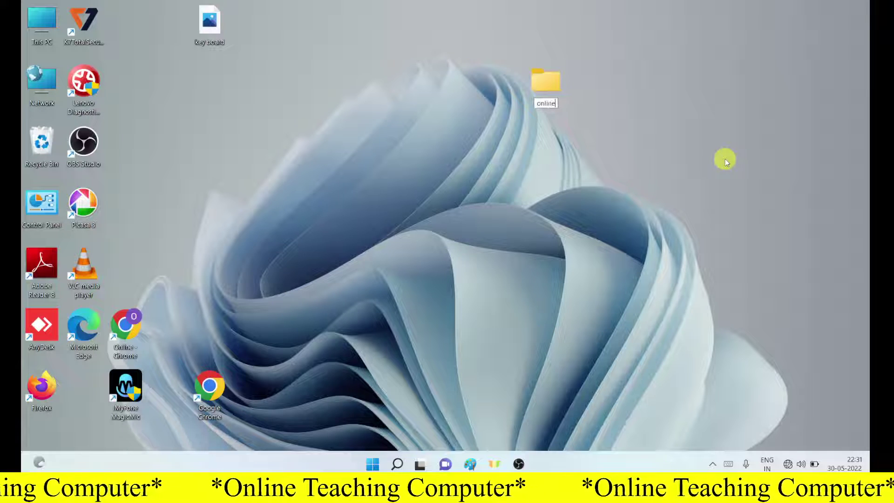
{"action": "type", "text": " teaching"}
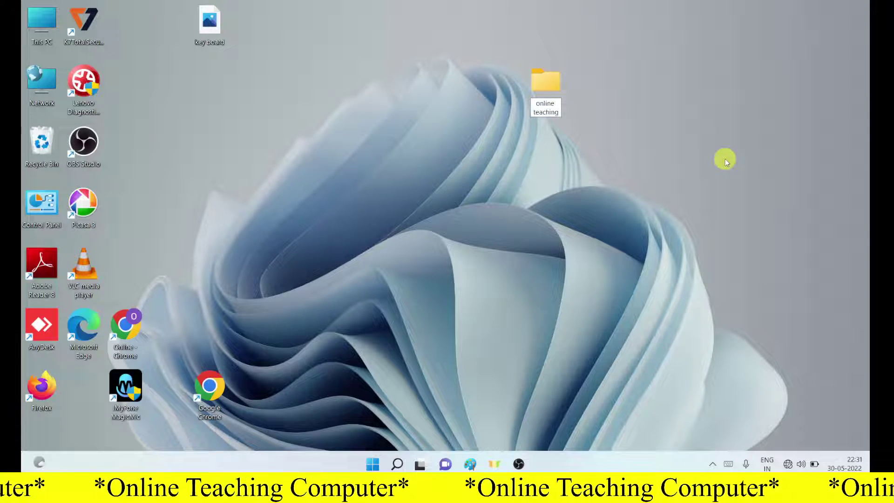
{"action": "key", "text": "Return"}
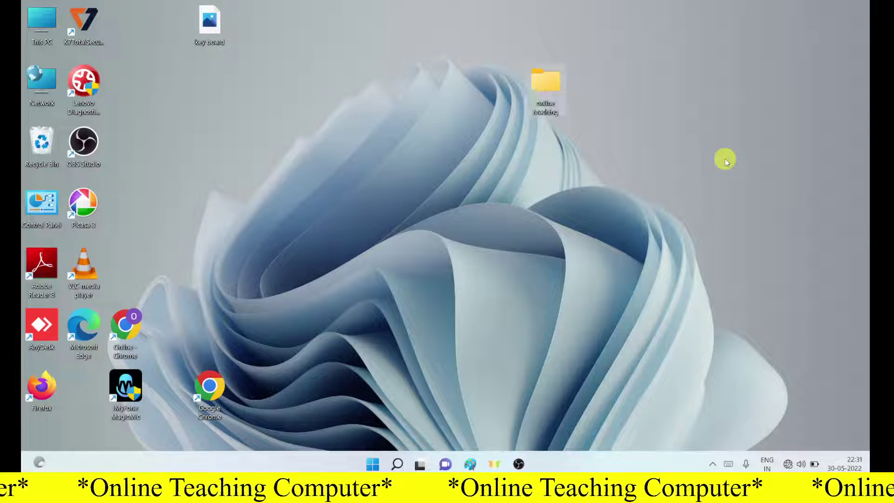
{"action": "left_click_drag", "start_coordinate": [551, 85], "coordinate": [676, 87]}
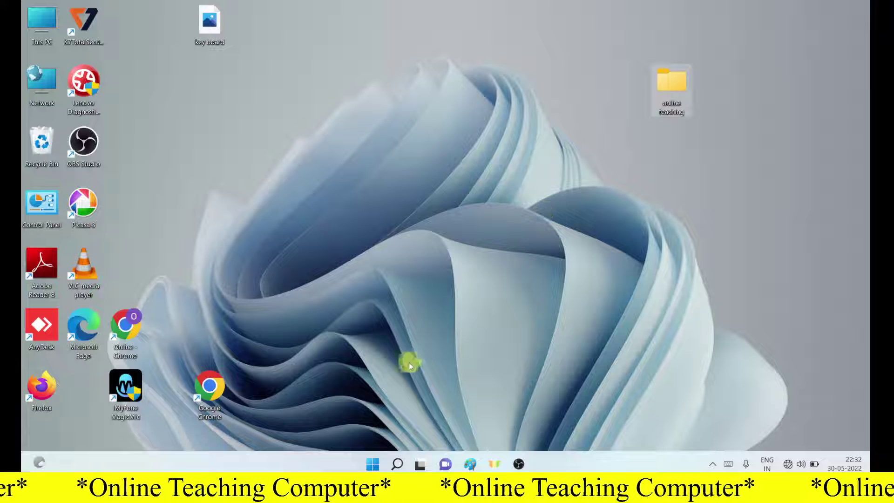
Step: Search for Character Map and open it
{"action": "left_click", "coordinate": [375, 465]}
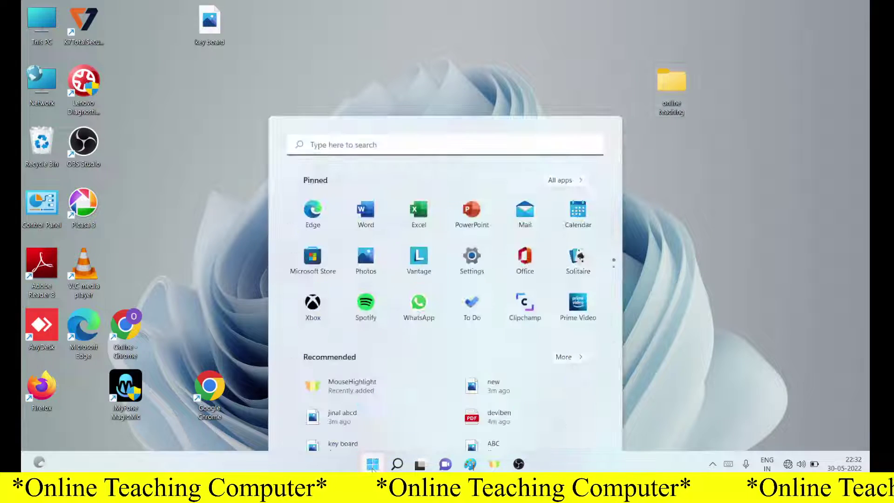
{"action": "type", "text": "camera"}
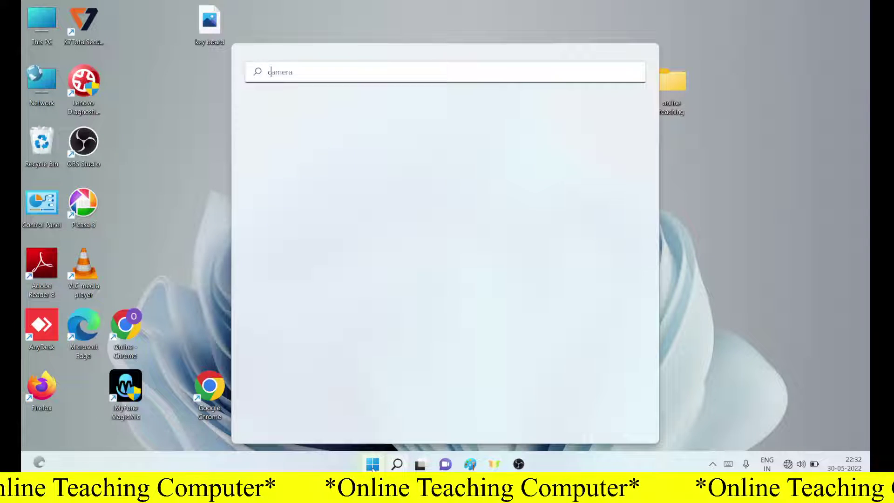
{"action": "type", "text": "character Map"}
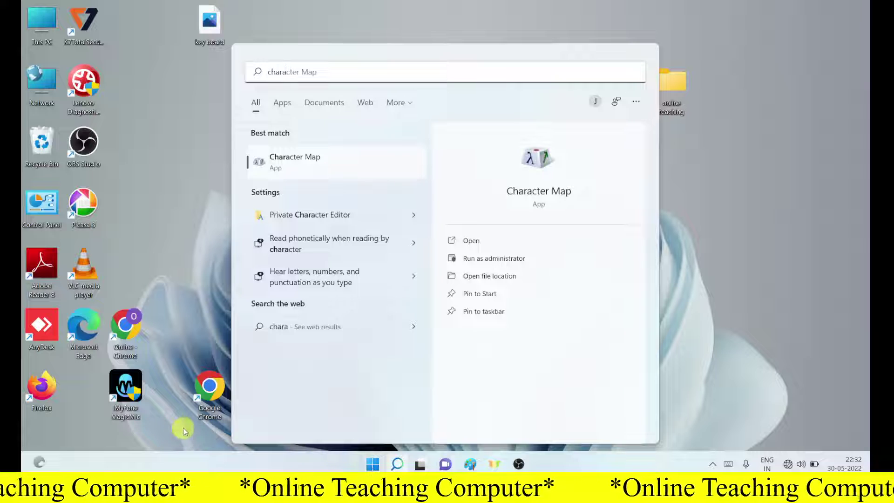
{"action": "left_click", "coordinate": [313, 161]}
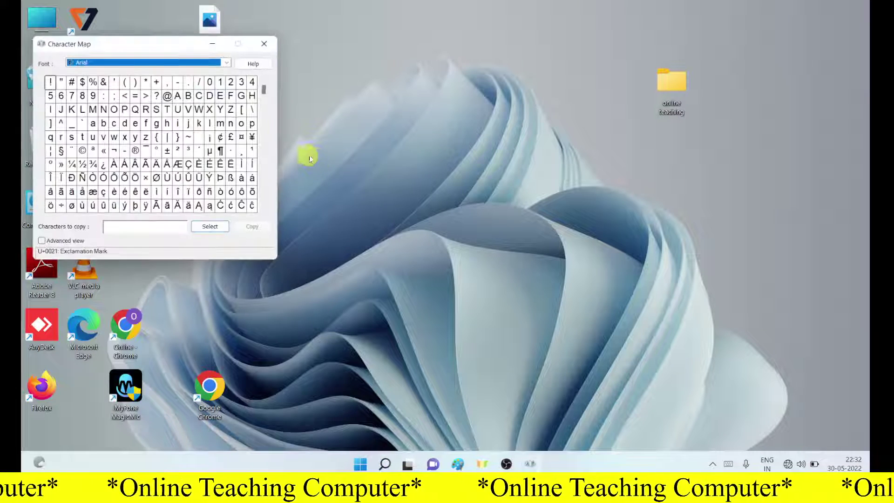
Step: Move the Character Map window to the middle of the desktop and enlarge the desktop icons slightly
{"action": "left_click_drag", "start_coordinate": [171, 49], "coordinate": [374, 43]}
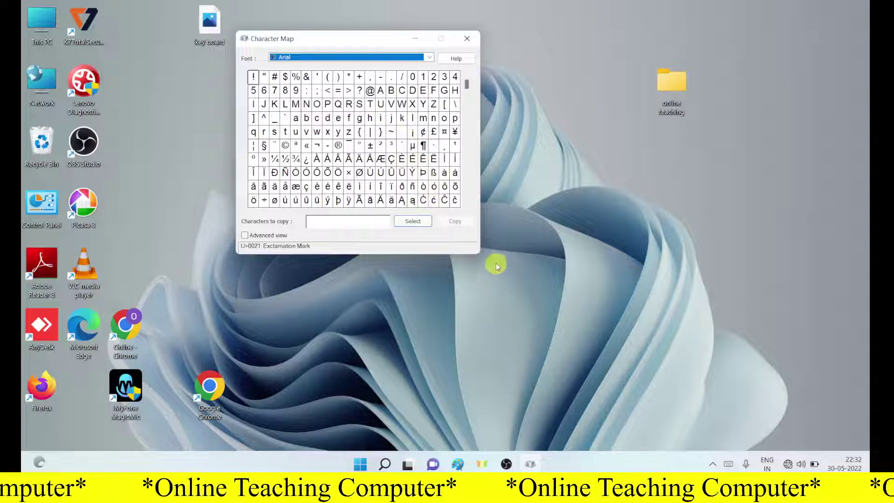
{"action": "scroll", "coordinate": [493, 255], "scroll_direction": "up", "scroll_amount": 3, "text": "ctrl"}
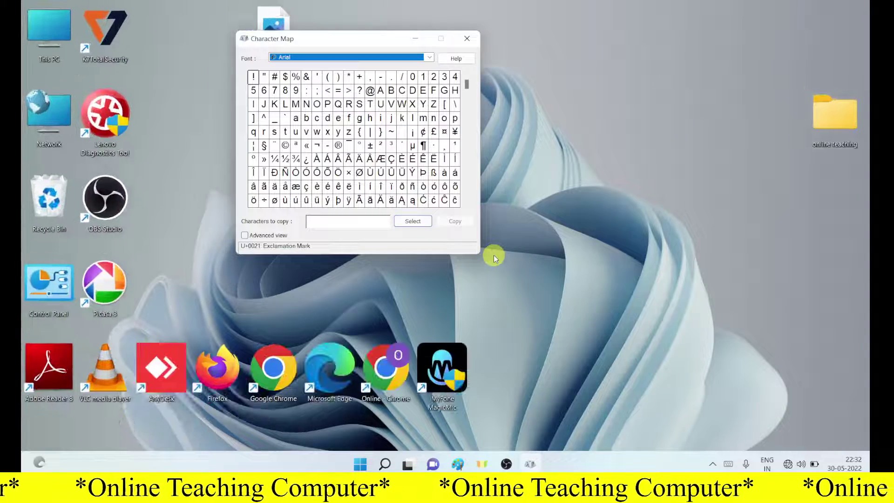
{"action": "scroll", "coordinate": [494, 255], "scroll_direction": "down", "scroll_amount": 1, "text": "ctrl"}
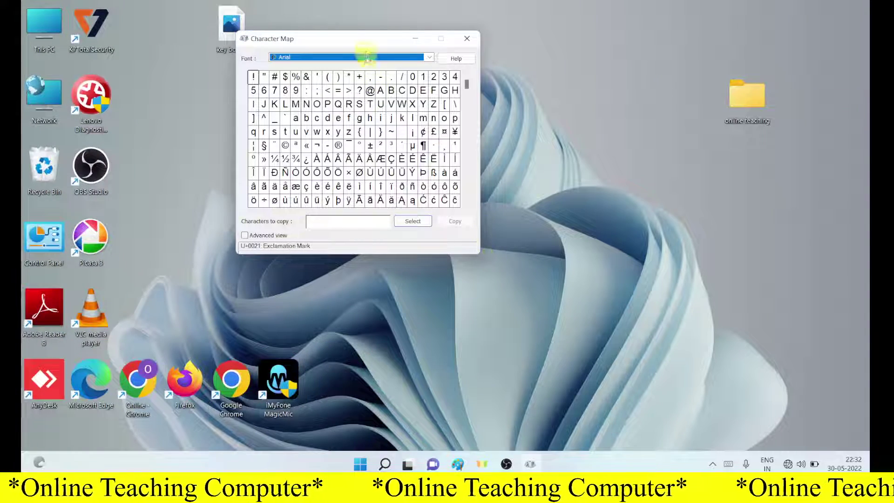
{"action": "left_click_drag", "start_coordinate": [364, 38], "coordinate": [465, 101]}
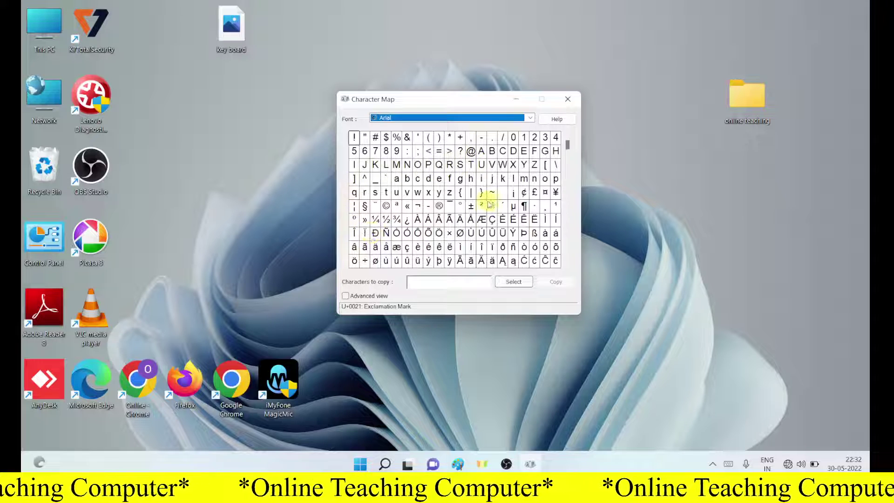
Step: Find the blank Arial character U+206B (Activate Symmetric Swapping) in Character Map, add it to the characters to copy, and copy it
{"action": "left_click", "coordinate": [503, 194]}
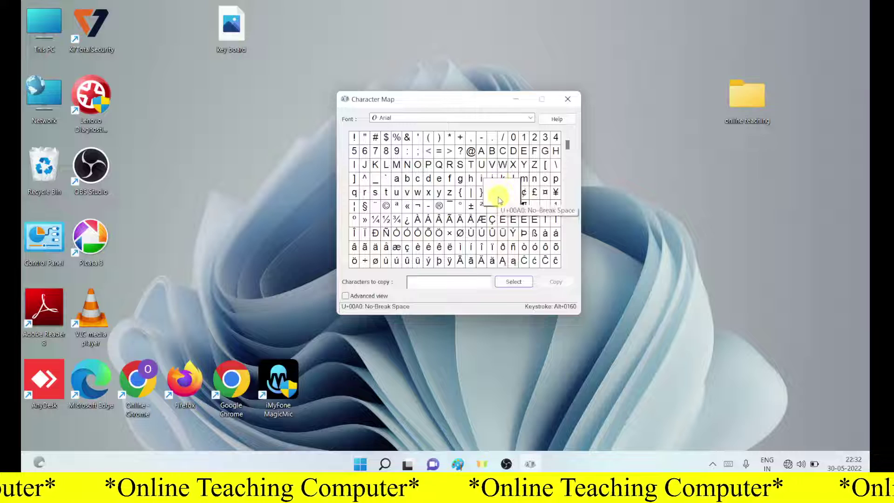
{"action": "left_click", "coordinate": [499, 197]}
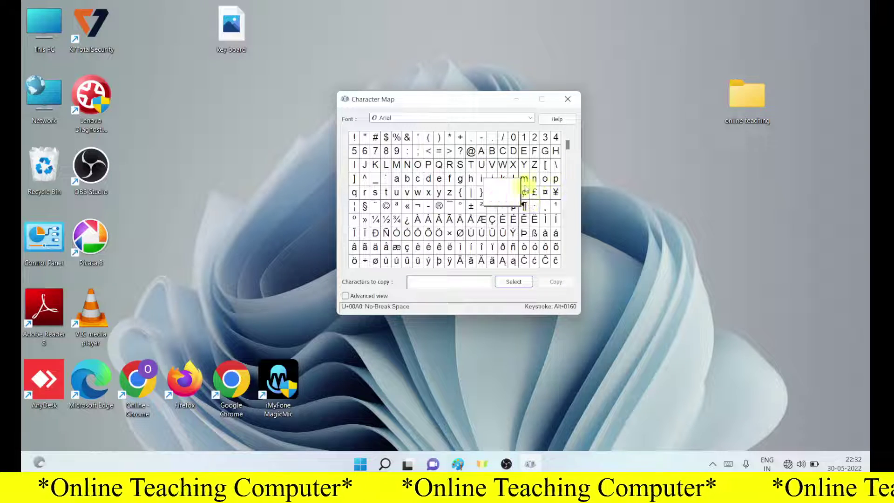
{"action": "left_click_drag", "start_coordinate": [568, 146], "coordinate": [571, 228]}
{"action": "left_click_drag", "start_coordinate": [509, 222], "coordinate": [470, 222]}
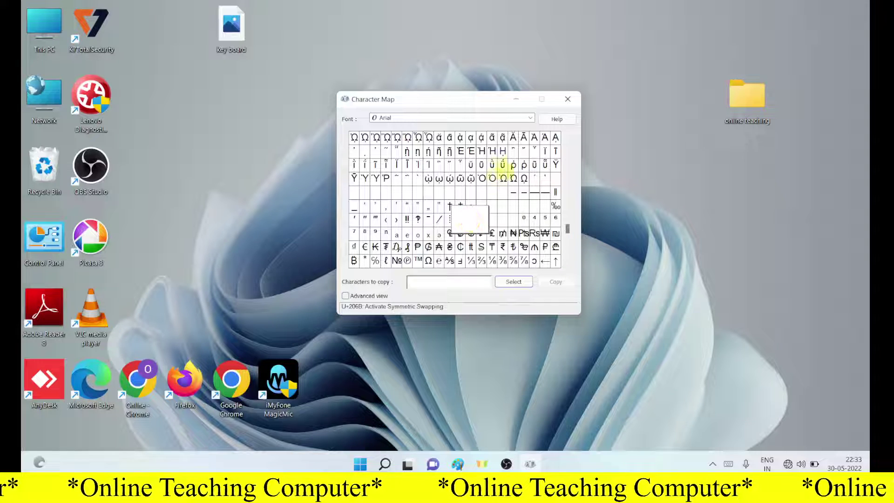
{"action": "left_click", "coordinate": [516, 283]}
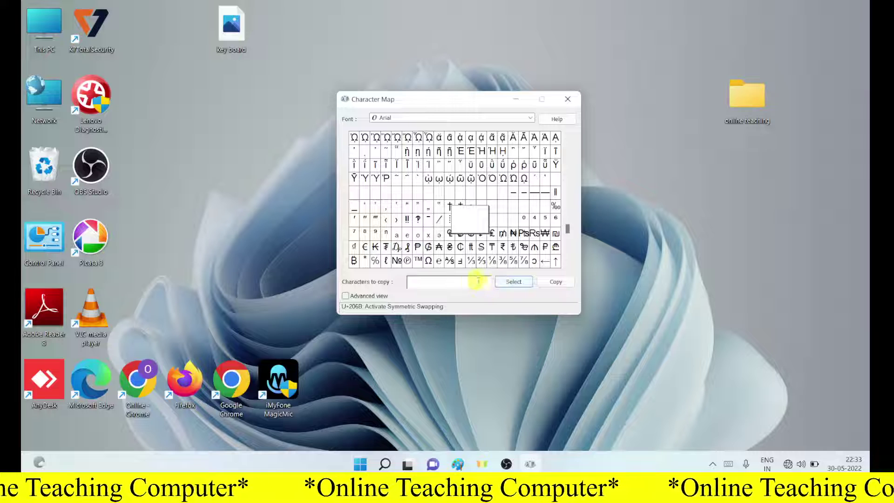
{"action": "left_click", "coordinate": [557, 282]}
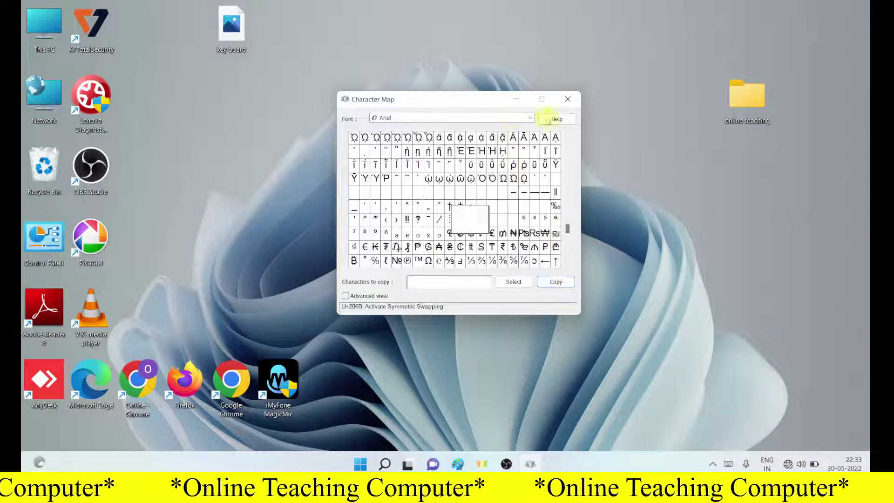
Step: Rename the "online teaching" folder, replacing its name with the copied blank character
{"action": "left_click", "coordinate": [746, 106]}
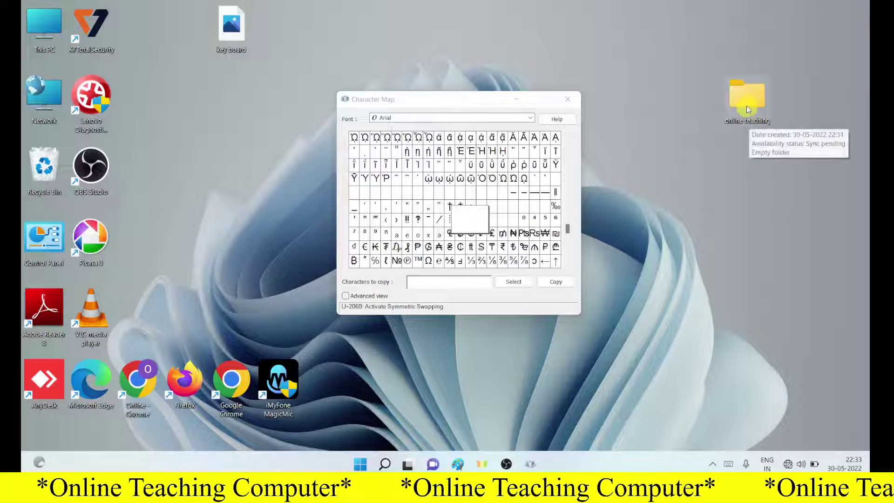
{"action": "right_click", "coordinate": [747, 106]}
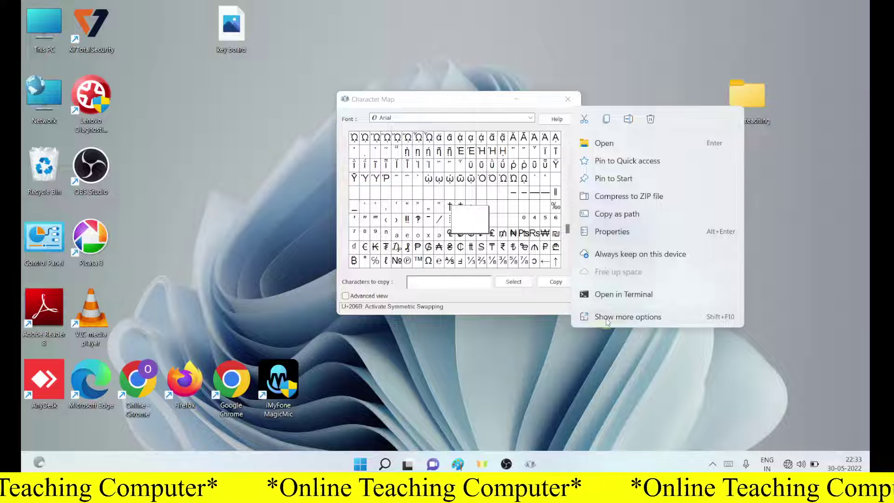
{"action": "left_click", "coordinate": [608, 319]}
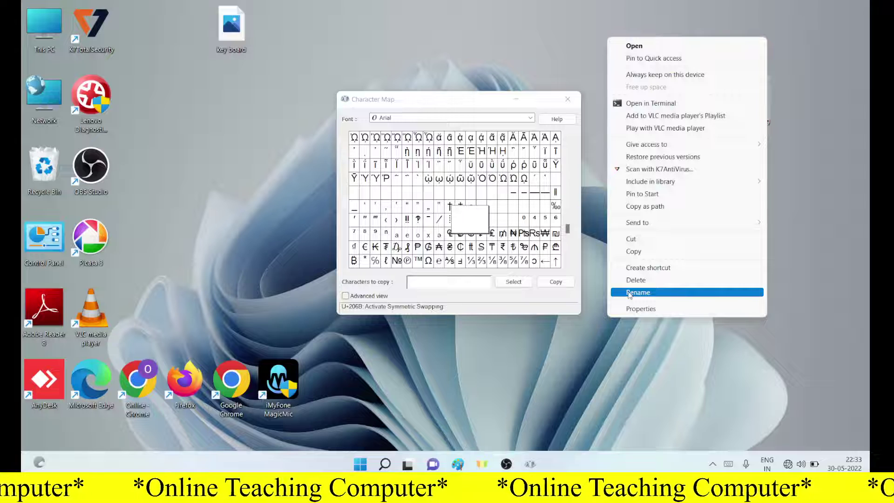
{"action": "left_click", "coordinate": [637, 292]}
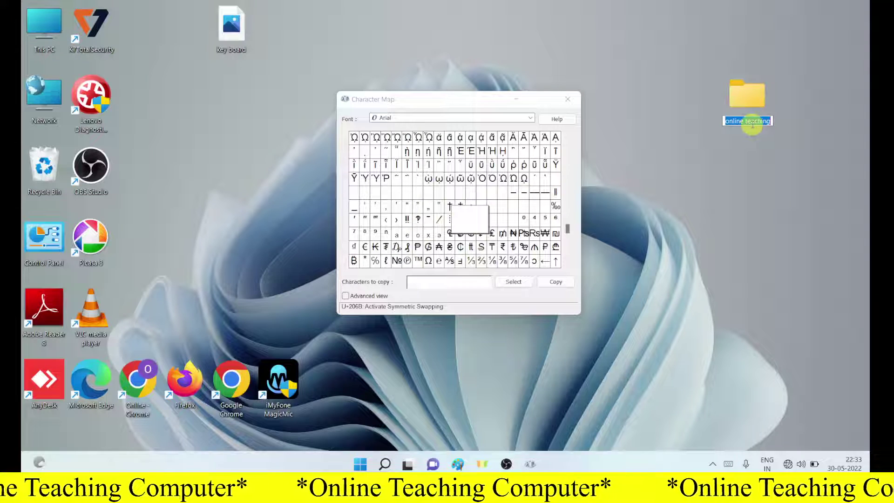
{"action": "key", "text": "BackSpace"}
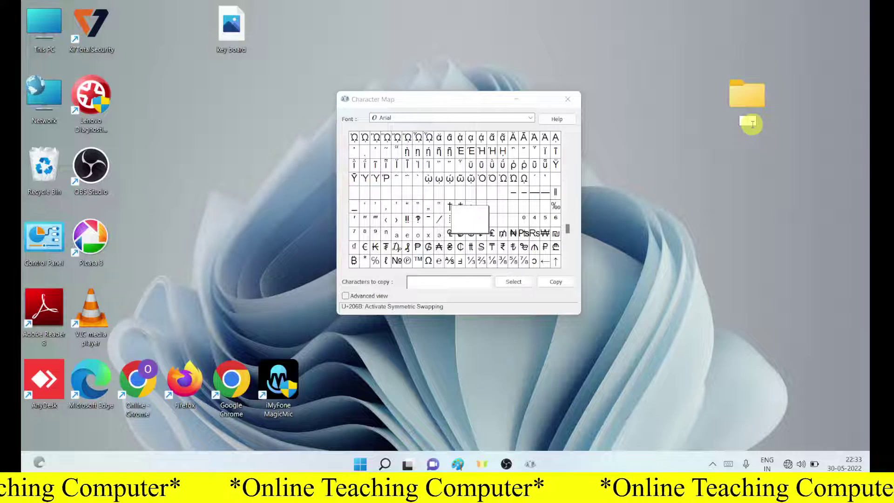
{"action": "key", "text": "Return"}
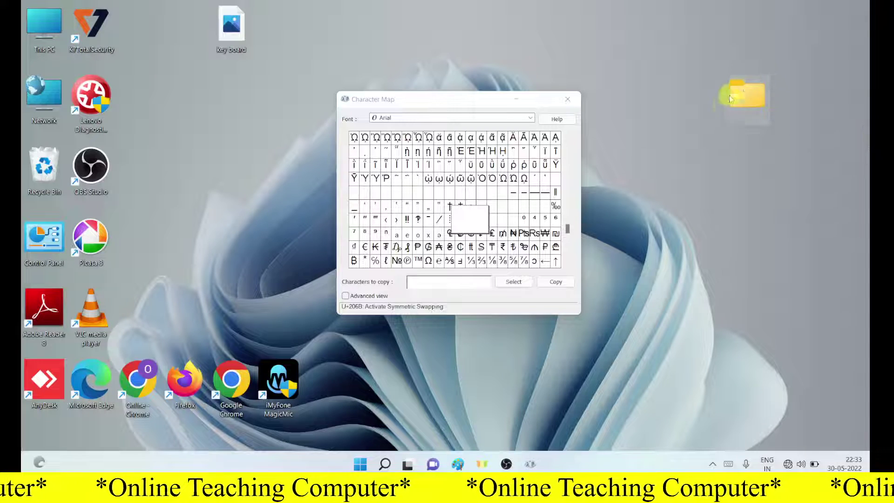
Step: Move the blank-named folder up to the top row of the desktop and deselect it
{"action": "left_click", "coordinate": [733, 181]}
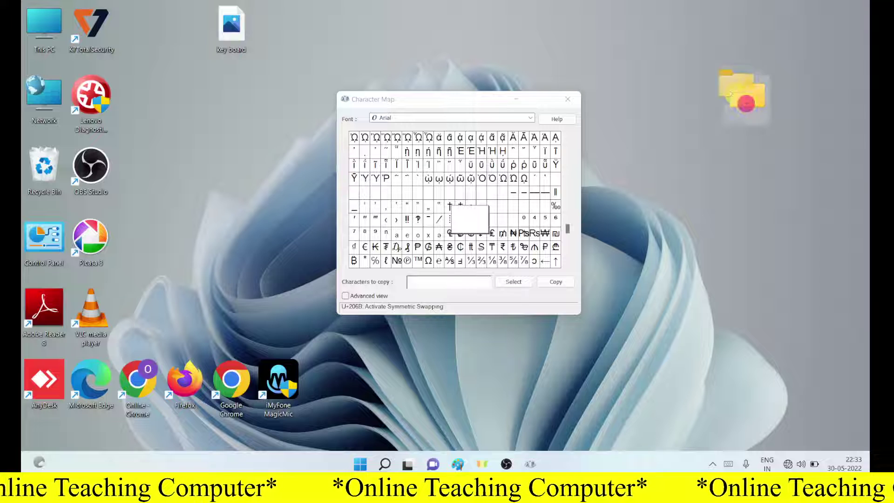
{"action": "left_click_drag", "start_coordinate": [745, 100], "coordinate": [656, 69]}
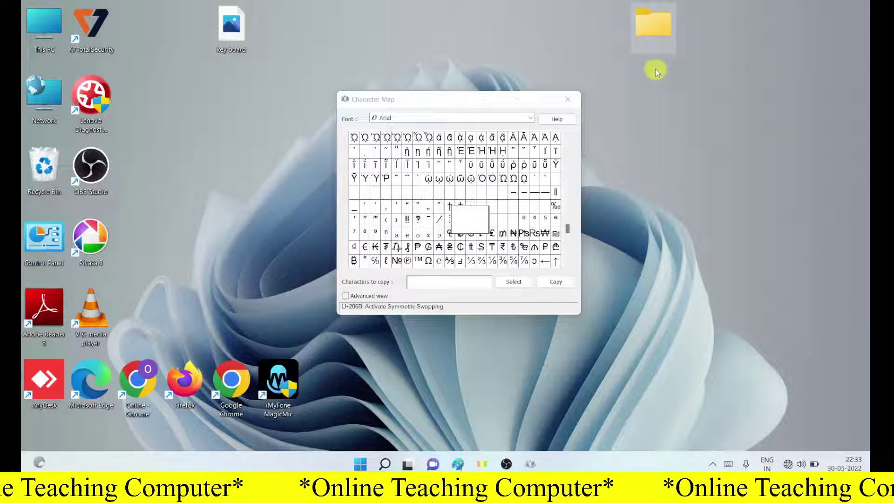
{"action": "left_click", "coordinate": [692, 128]}
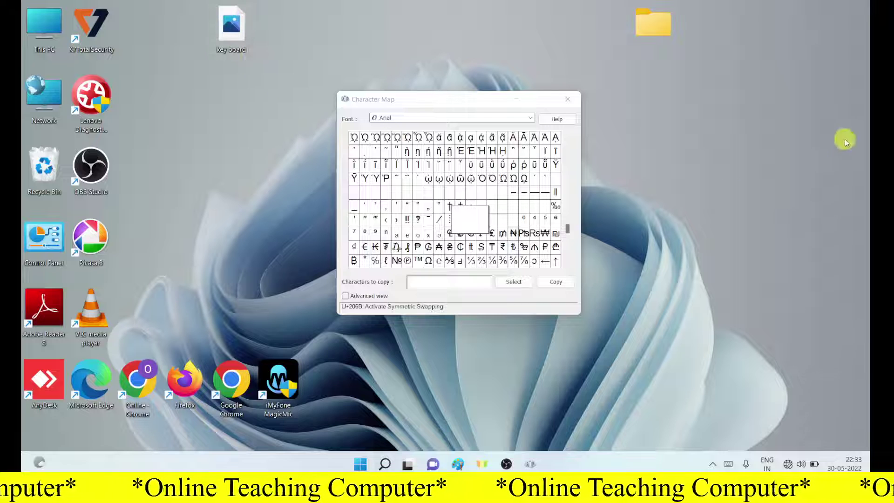
Step: Create a second folder on the desktop, keeping the default name "New folder"
{"action": "left_click", "coordinate": [781, 136]}
{"action": "right_click", "coordinate": [782, 136]}
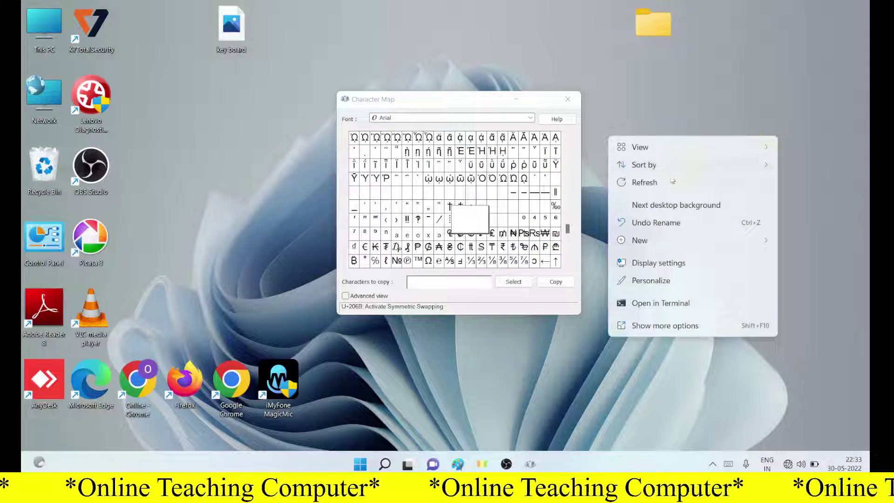
{"action": "left_click", "coordinate": [652, 241]}
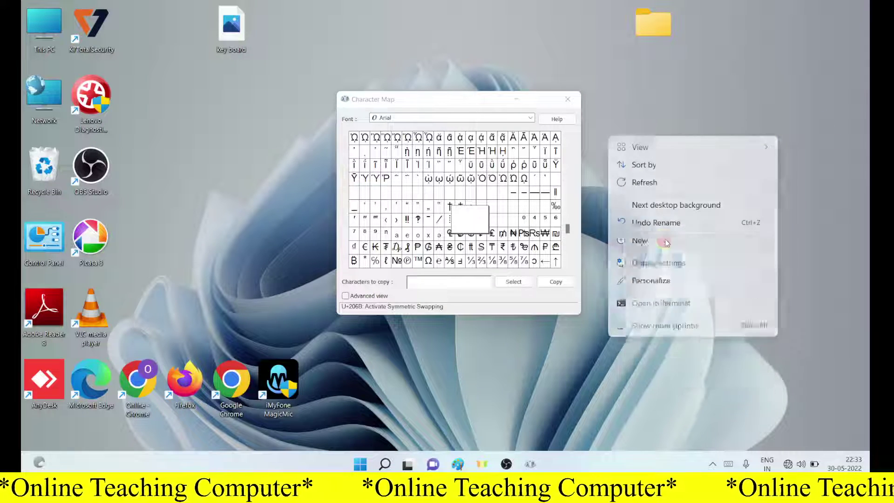
{"action": "left_click_drag", "start_coordinate": [793, 160], "coordinate": [746, 95]}
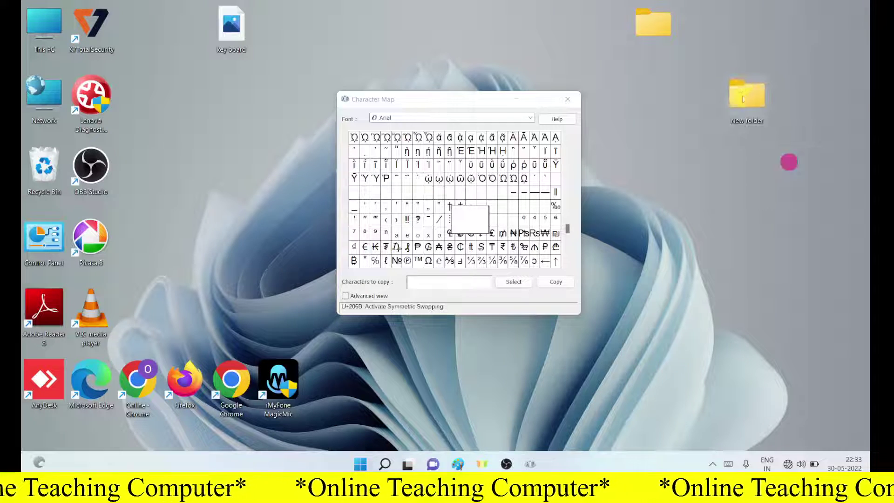
Step: Close Character Map, search for "chara", and open Character Map again
{"action": "left_click", "coordinate": [568, 99]}
{"action": "left_click", "coordinate": [373, 463]}
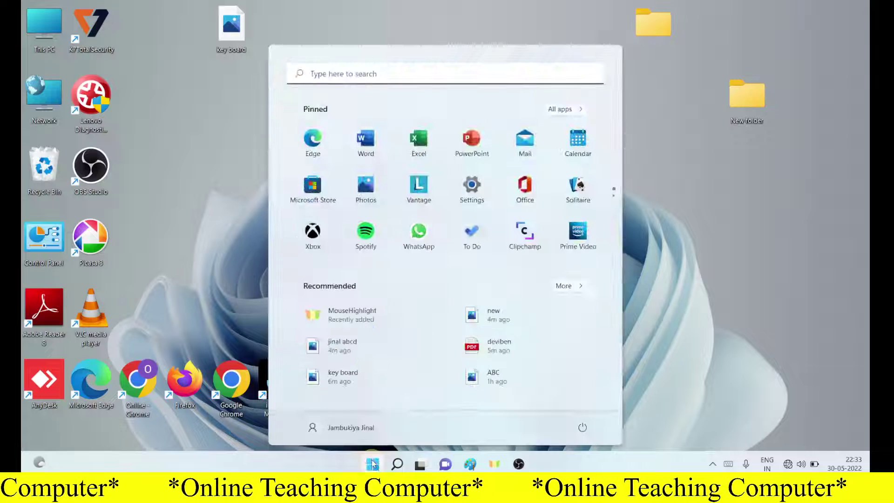
{"action": "type", "text": "chara"}
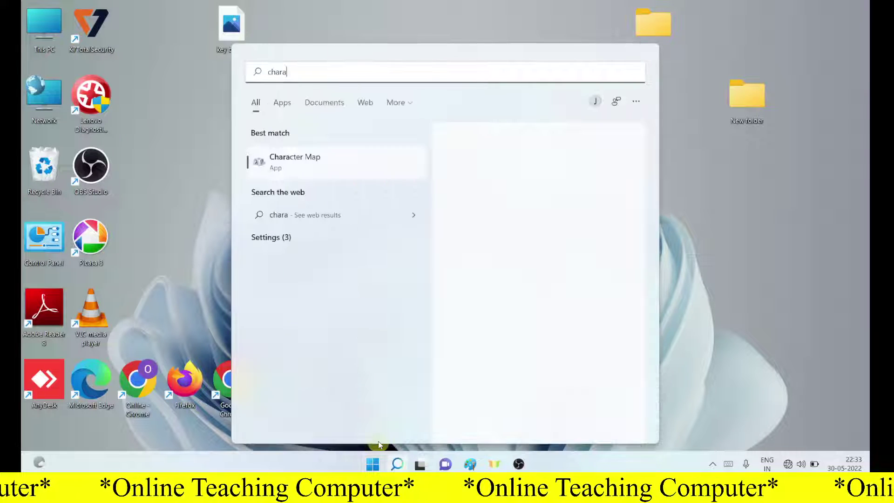
{"action": "left_click", "coordinate": [311, 172]}
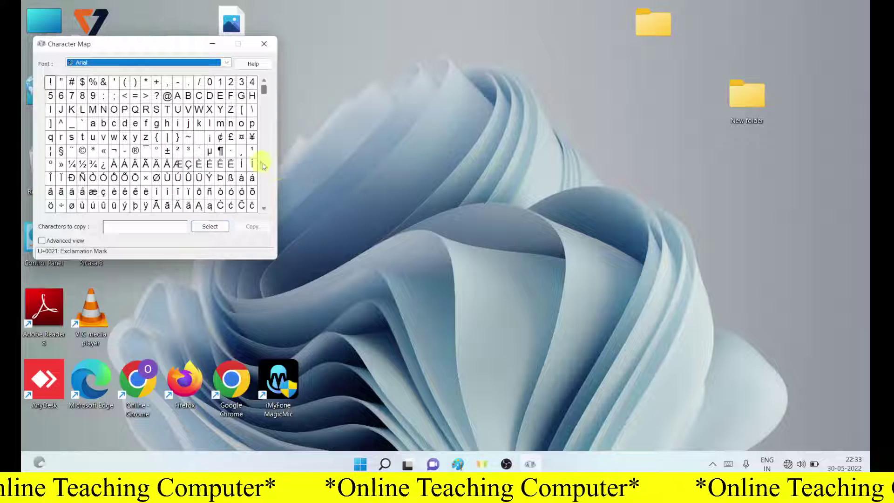
Step: Select the blank No-Break Space character (U+00A0) of the Arial font in Character Map and copy it
{"action": "left_click", "coordinate": [199, 137]}
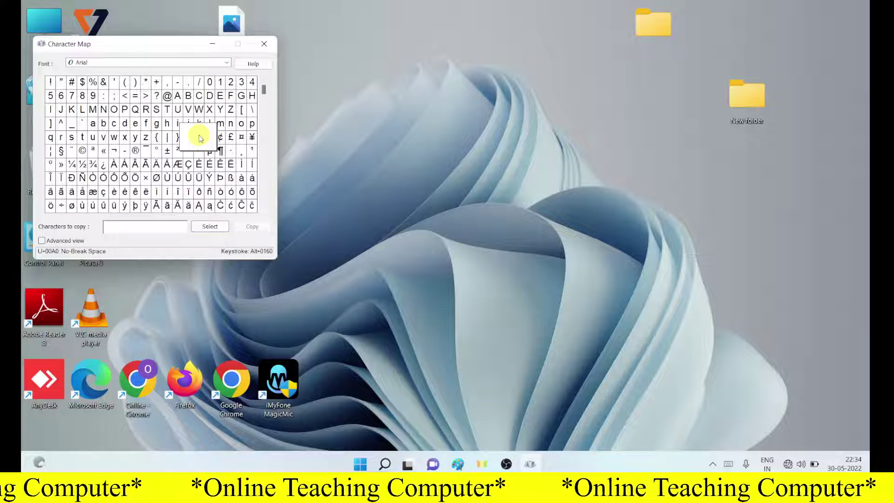
{"action": "left_click", "coordinate": [207, 226]}
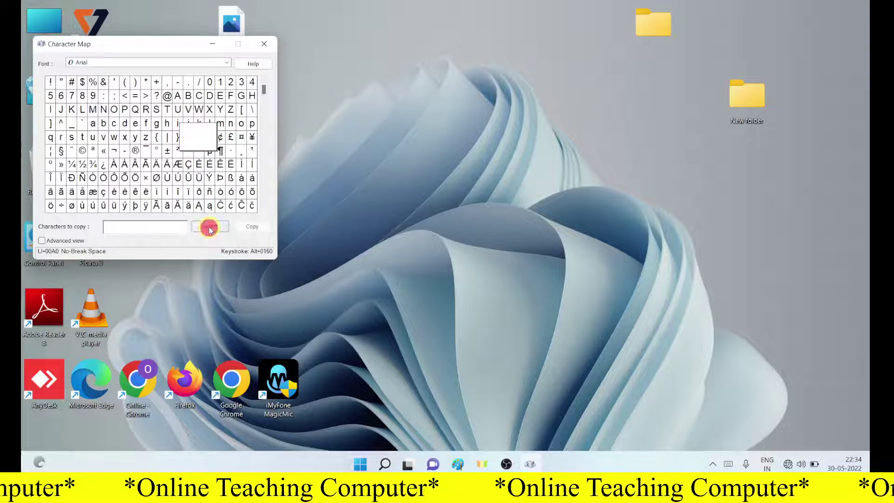
{"action": "left_click", "coordinate": [253, 228]}
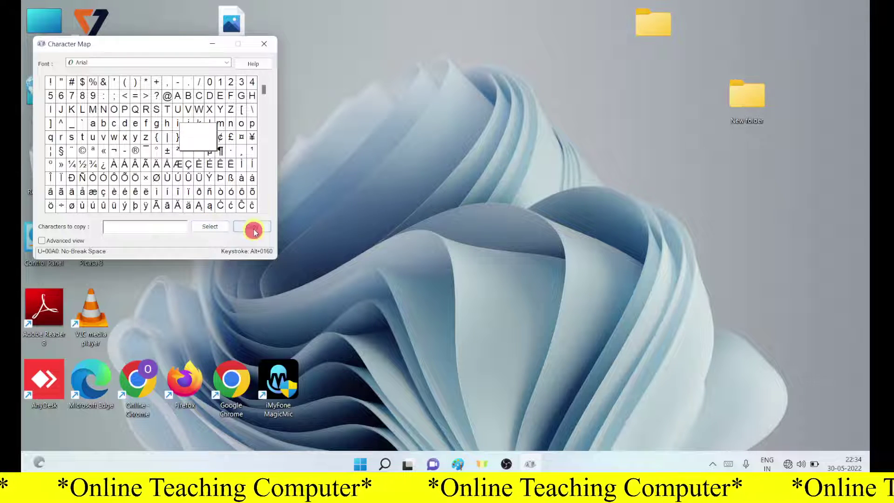
Step: Rename the desktop folder "New folder", replacing its name with the copied blank character
{"action": "left_click", "coordinate": [755, 107]}
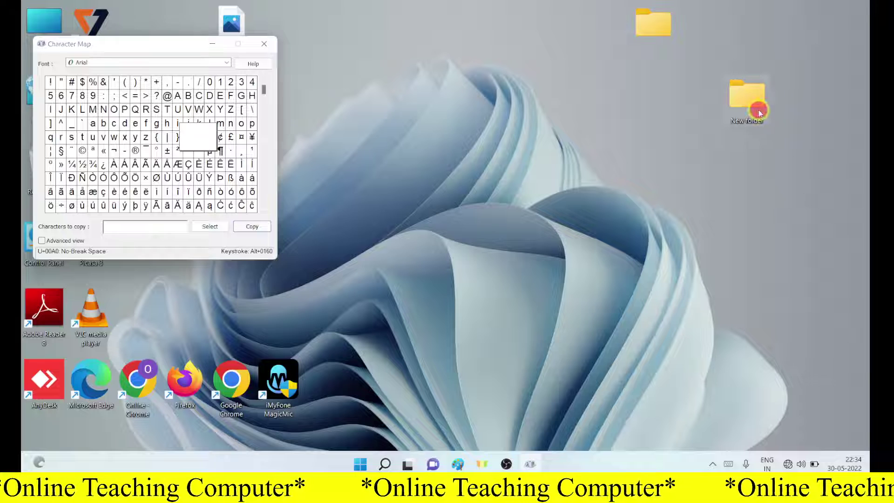
{"action": "left_click", "coordinate": [757, 111]}
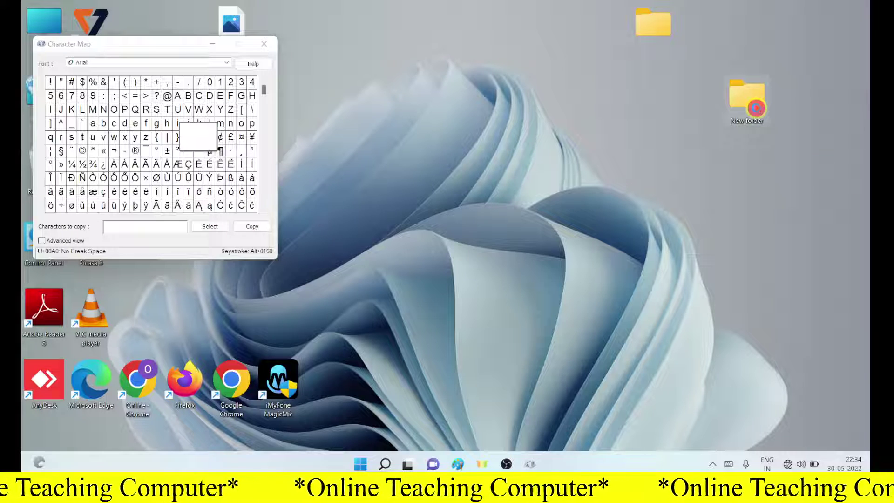
{"action": "right_click", "coordinate": [756, 108]}
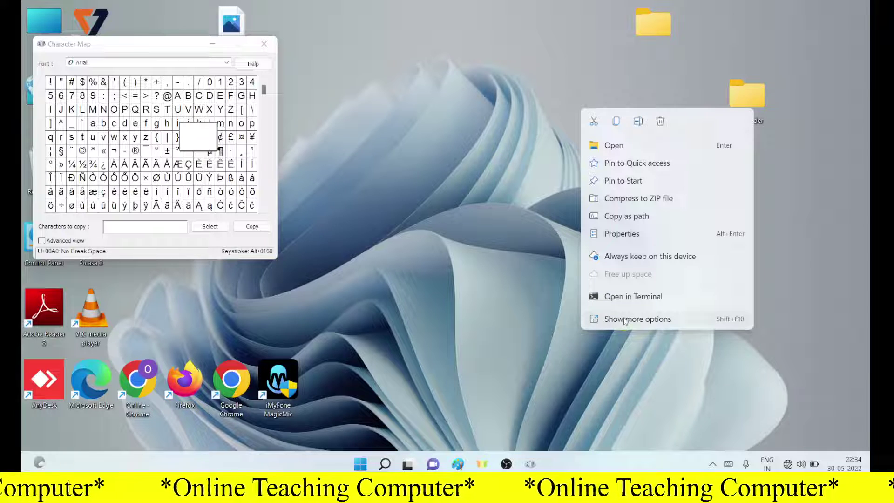
{"action": "left_click", "coordinate": [625, 321]}
{"action": "left_click", "coordinate": [639, 293]}
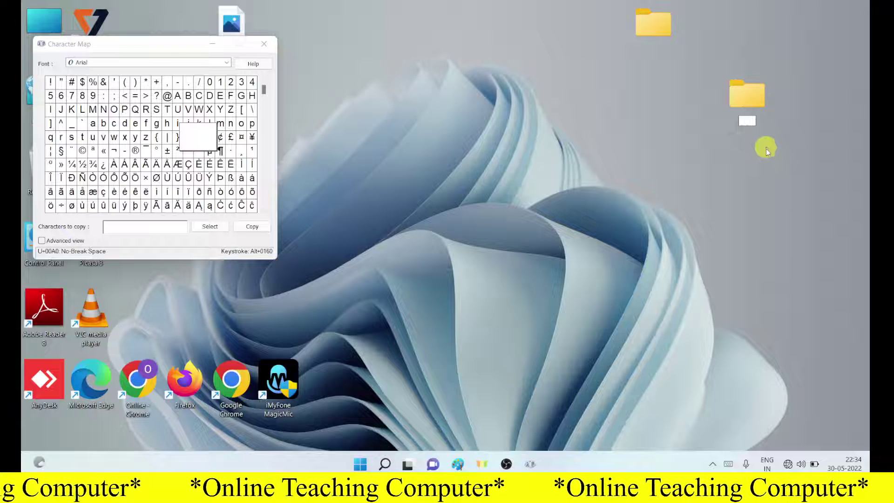
{"action": "right_click", "coordinate": [748, 122]}
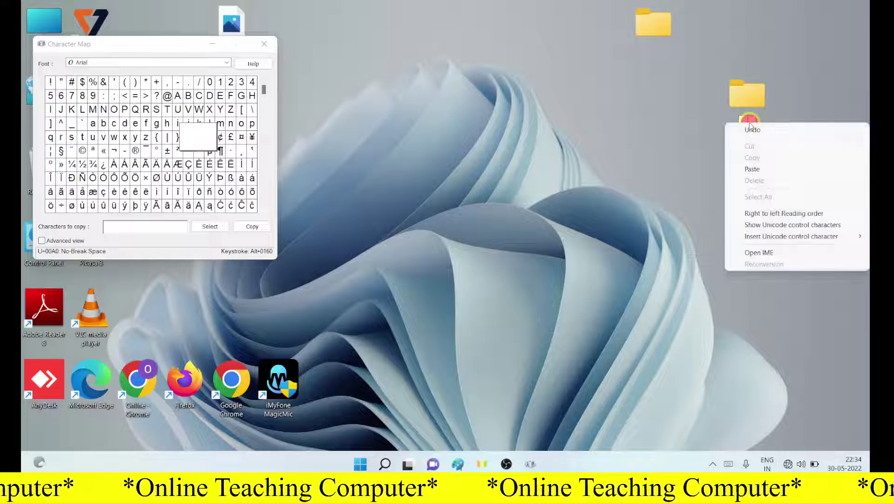
{"action": "left_click", "coordinate": [750, 171]}
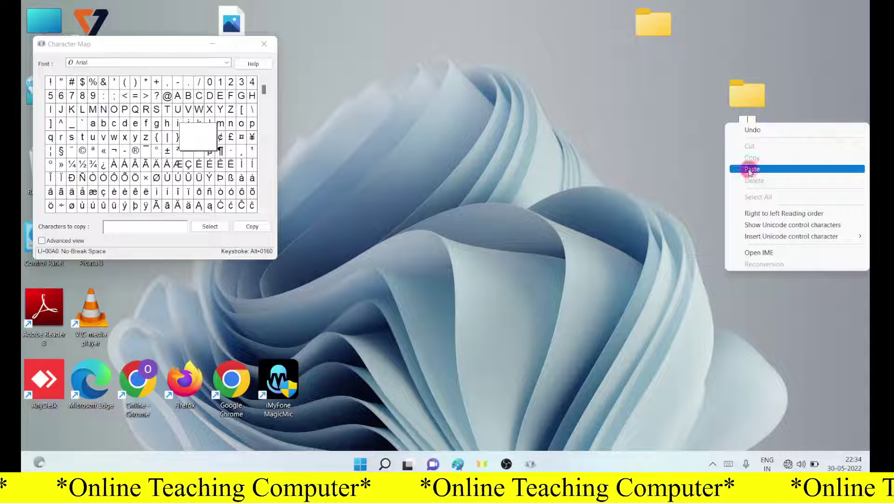
{"action": "key", "text": "Return"}
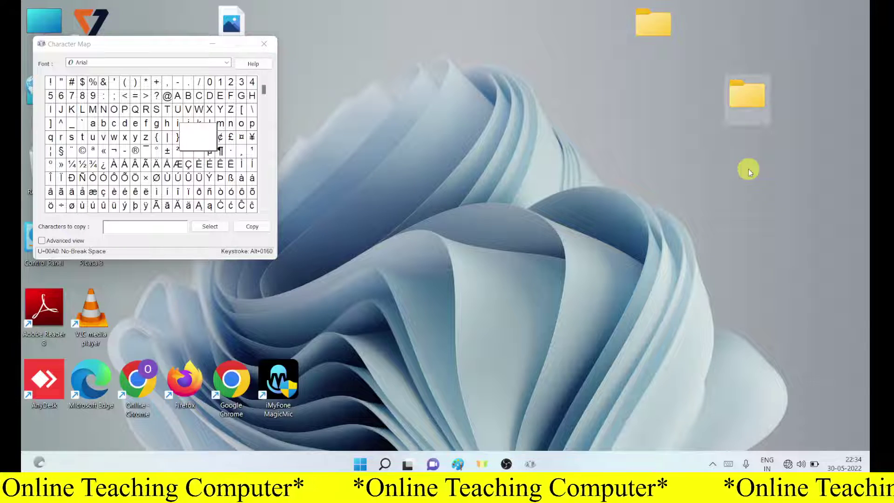
Step: Move the newly renamed blank folder beside the other blank-named folder in the desktop's top row and close Character Map
{"action": "left_click_drag", "start_coordinate": [736, 102], "coordinate": [698, 37]}
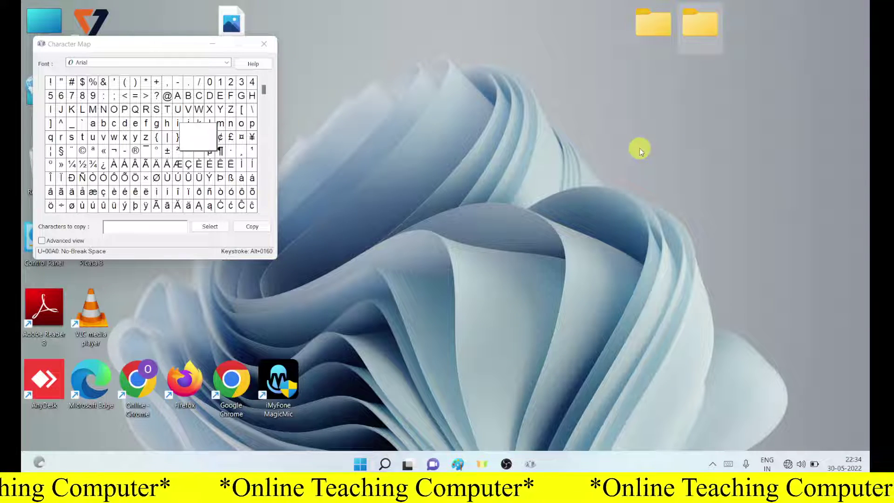
{"action": "left_click", "coordinate": [264, 45]}
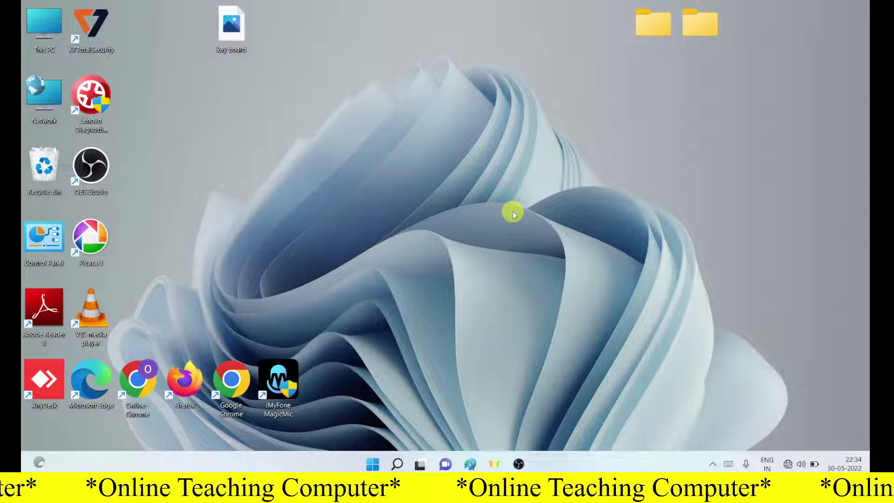